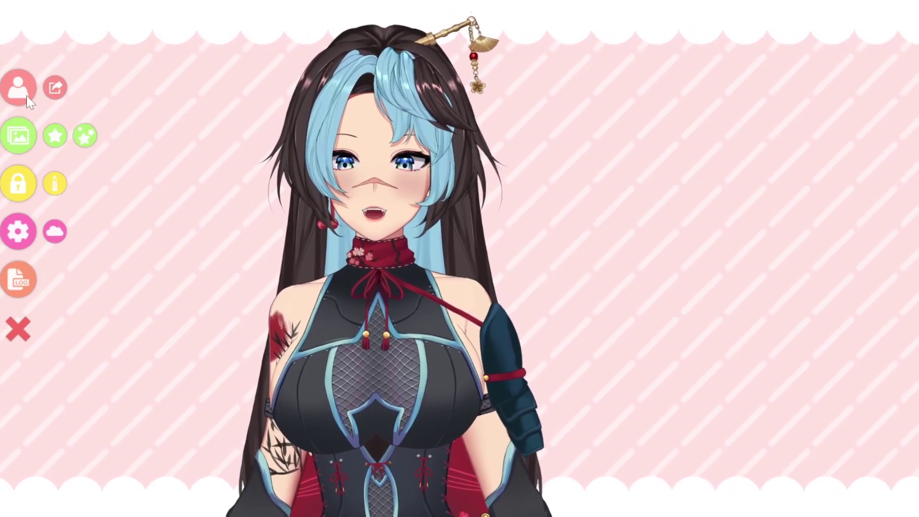
# Open Hotkey Settings and add a new blank hotkey at the bottom of the expression hotkeys.
pyautogui.click(18, 231)
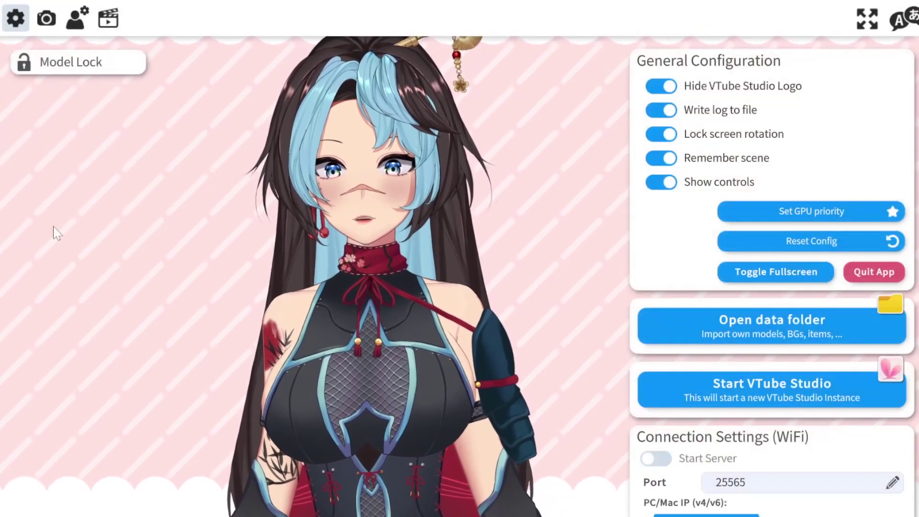
pyautogui.click(108, 18)
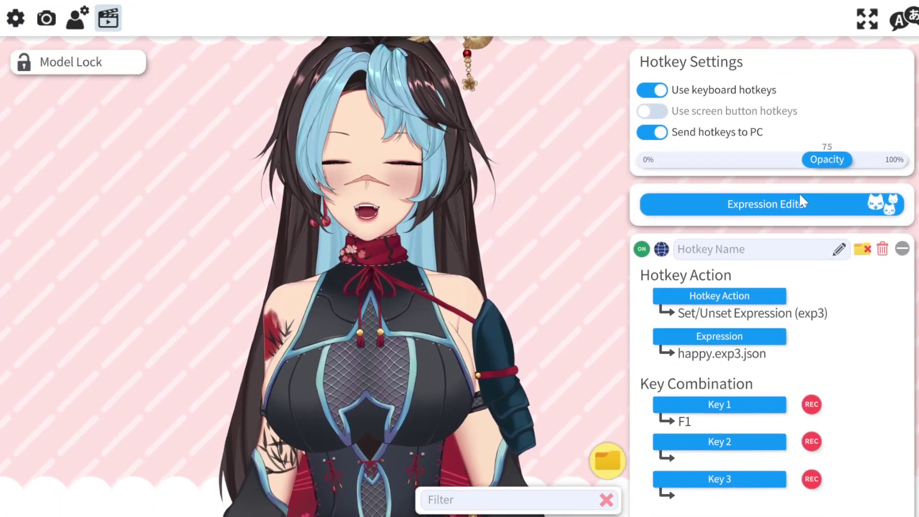
pyautogui.scroll(-10, 798, 270)
pyautogui.scroll(-15, 774, 336)
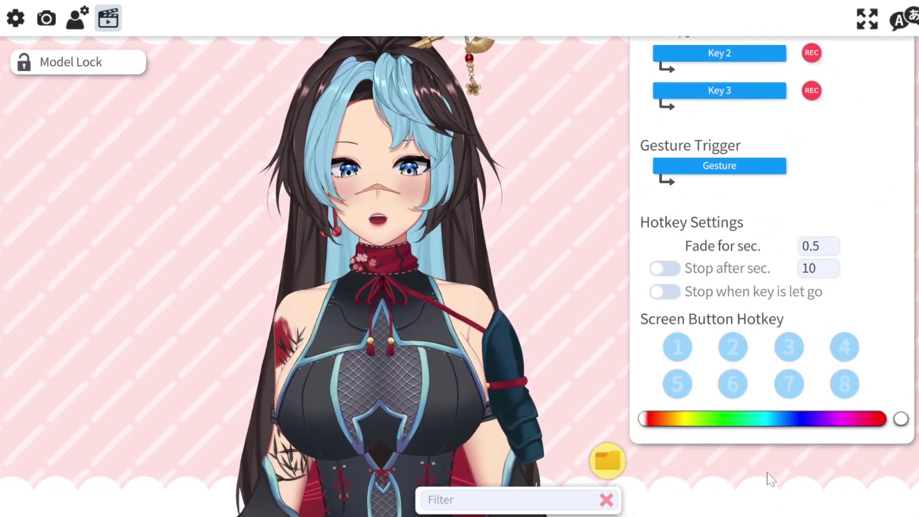
pyautogui.click(771, 481)
pyautogui.scroll(-3, 746, 431)
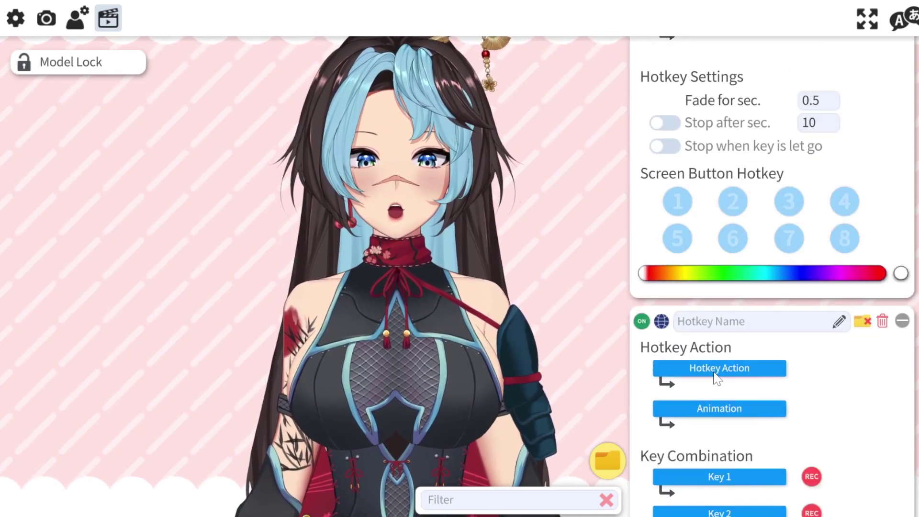
pyautogui.scroll(-1, 715, 380)
# Set the new hotkey's action to Set/Unset Expression (exp3).
pyautogui.click(696, 338)
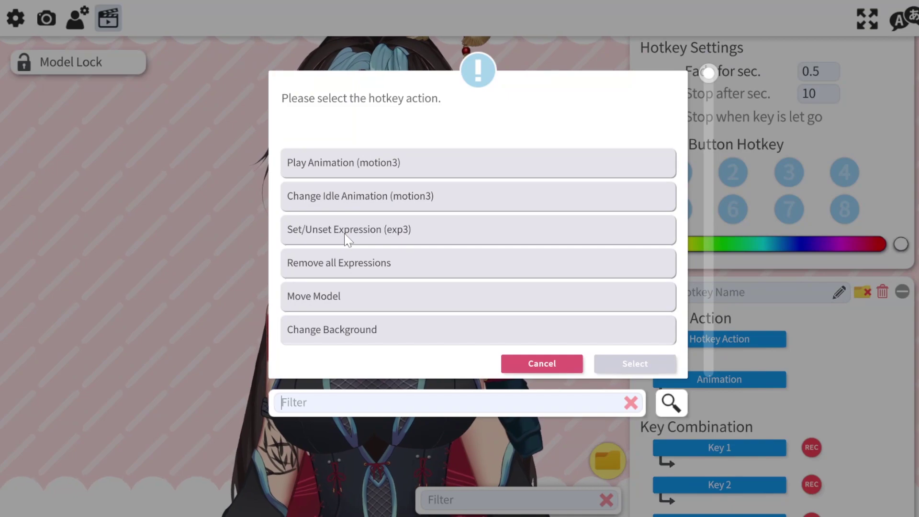
pyautogui.click(387, 234)
pyautogui.click(653, 364)
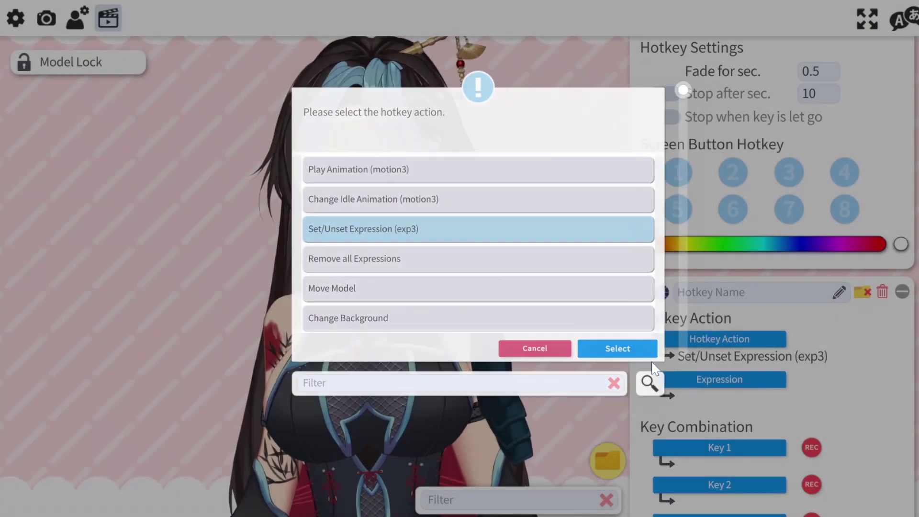
pyautogui.scroll(-1, 704, 354)
# Assign cheek puff.exp3.json as the hotkey's expression.
pyautogui.click(706, 350)
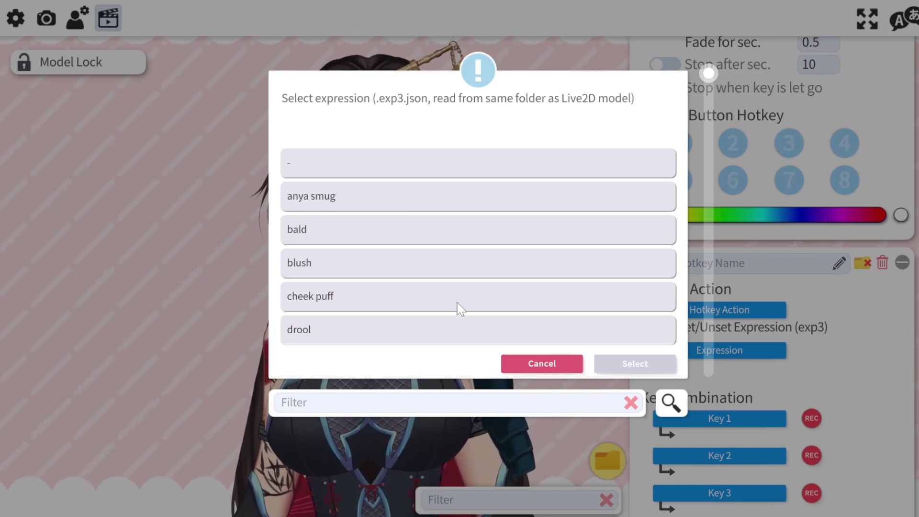
pyautogui.scroll(-8, 455, 297)
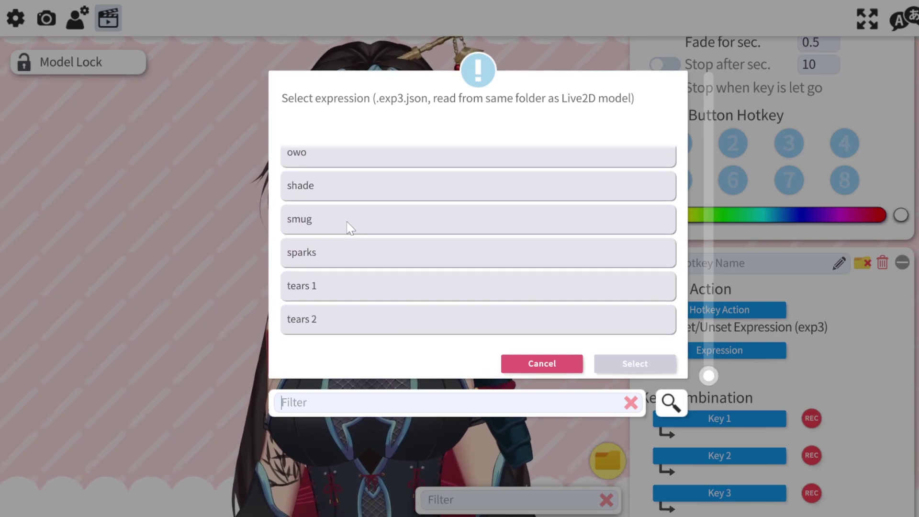
pyautogui.scroll(4, 381, 305)
pyautogui.scroll(5, 381, 305)
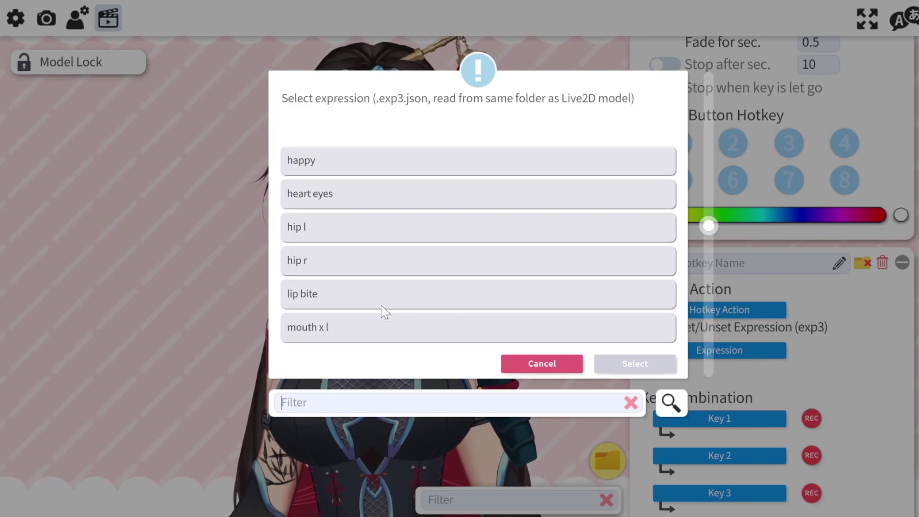
pyautogui.click(357, 241)
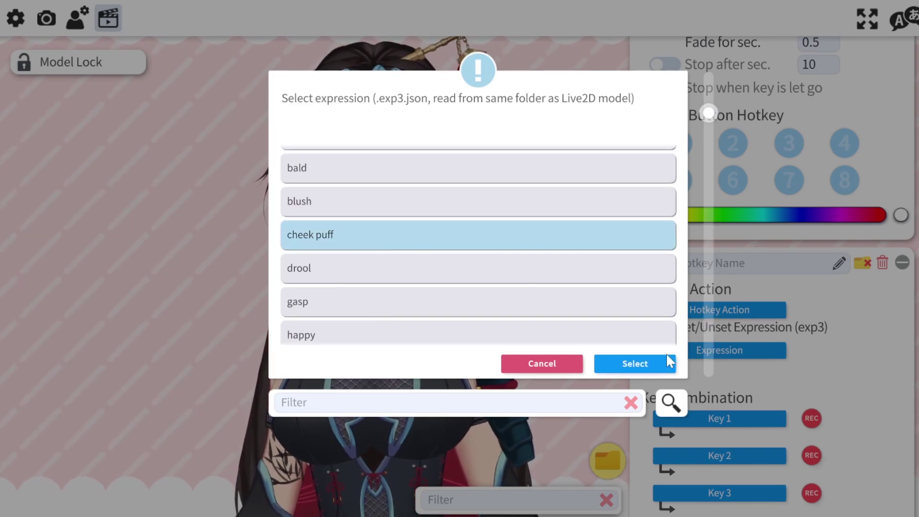
pyautogui.click(644, 369)
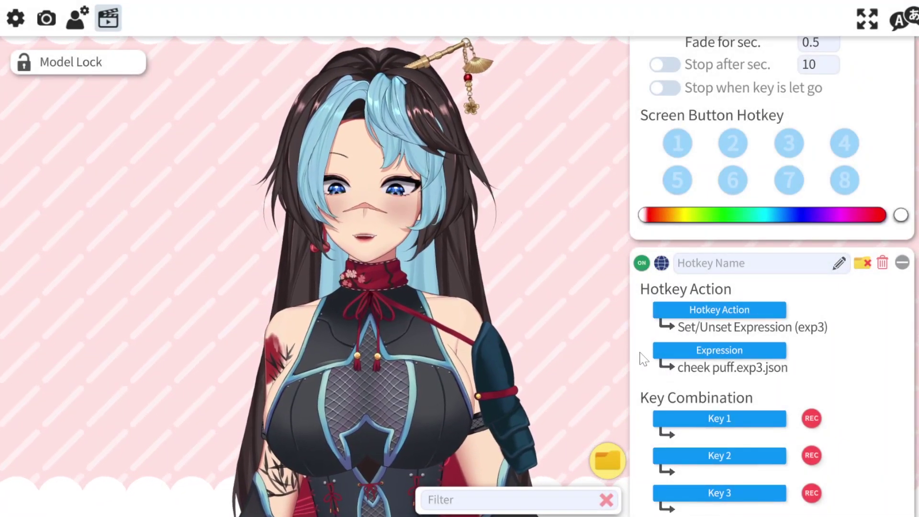
# Bind the cheek puff hotkey's Key 1 to F10.
pyautogui.click(686, 412)
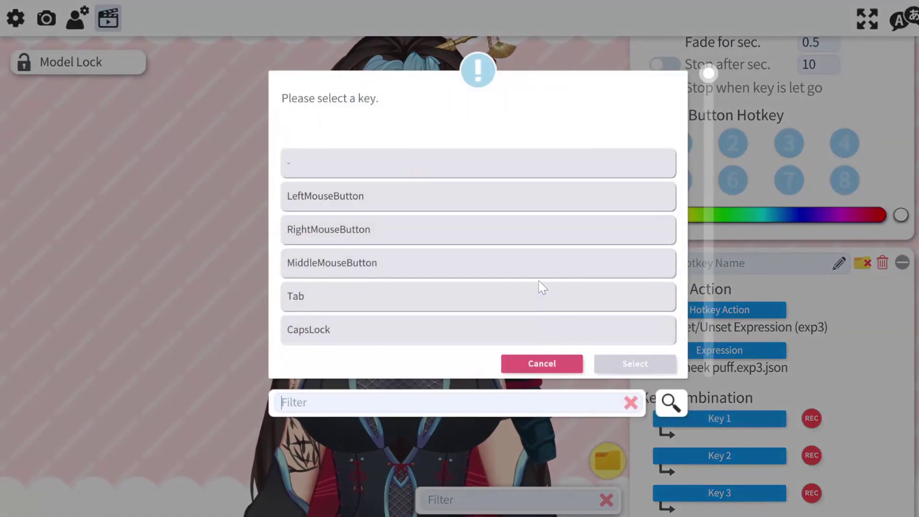
pyautogui.moveTo(719, 71); pyautogui.dragTo(668, 316)
pyautogui.click(459, 299)
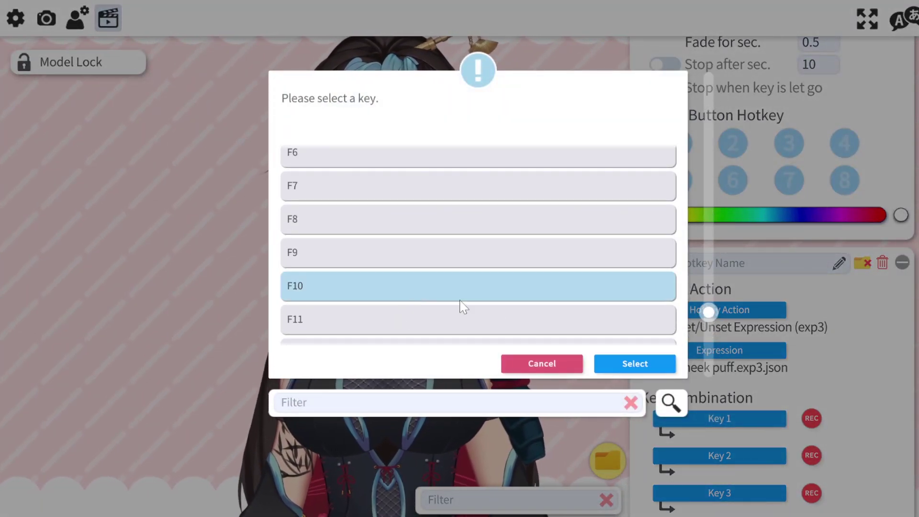
pyautogui.click(617, 362)
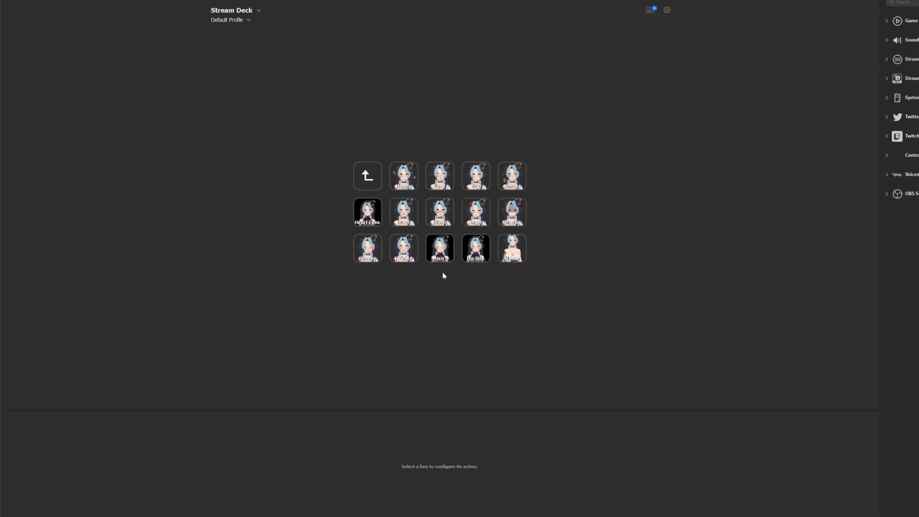
# Review the Stream Deck Cheeks, Heh, Lip Bite and Sleeve hotkey buttons, confirming Cheeks sends F10.
pyautogui.click(375, 249)
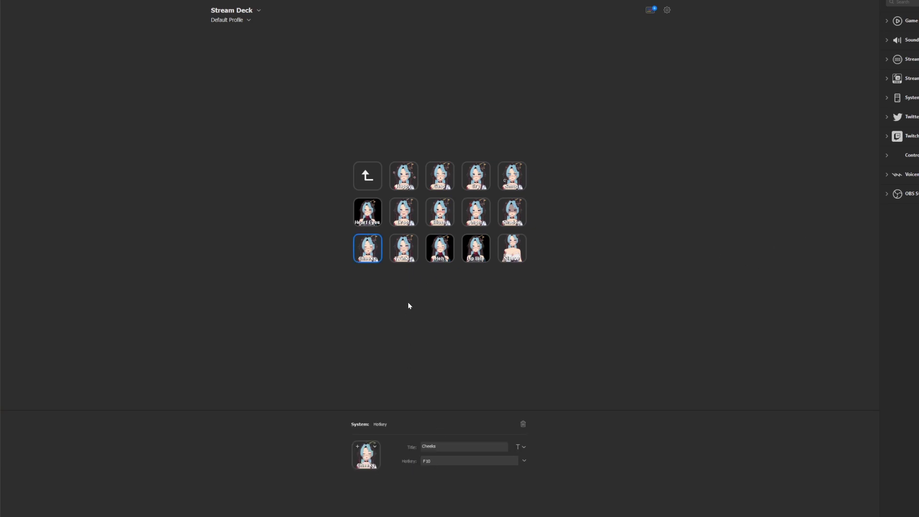
pyautogui.click(445, 254)
pyautogui.click(476, 247)
pyautogui.click(512, 247)
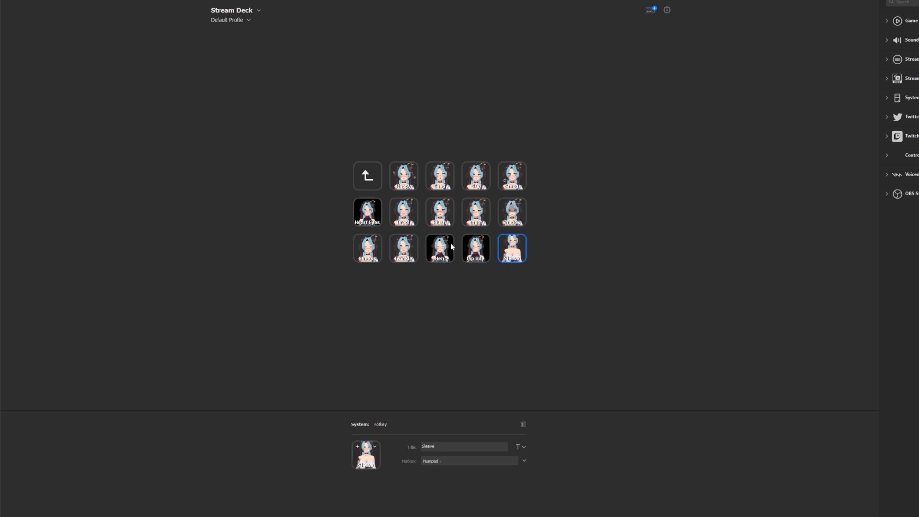
pyautogui.click(453, 249)
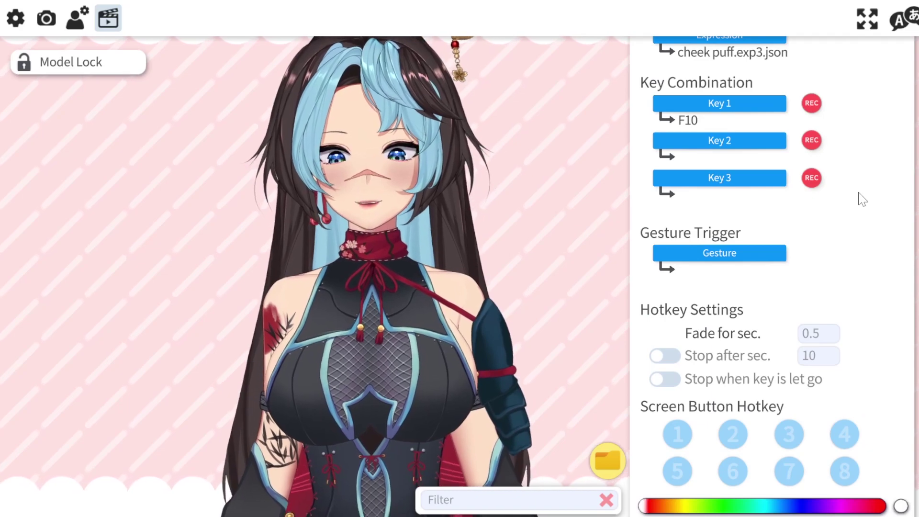
# Add another hotkey entry below the list and bring up its Hotkey Action choices.
pyautogui.scroll(-1, 847, 129)
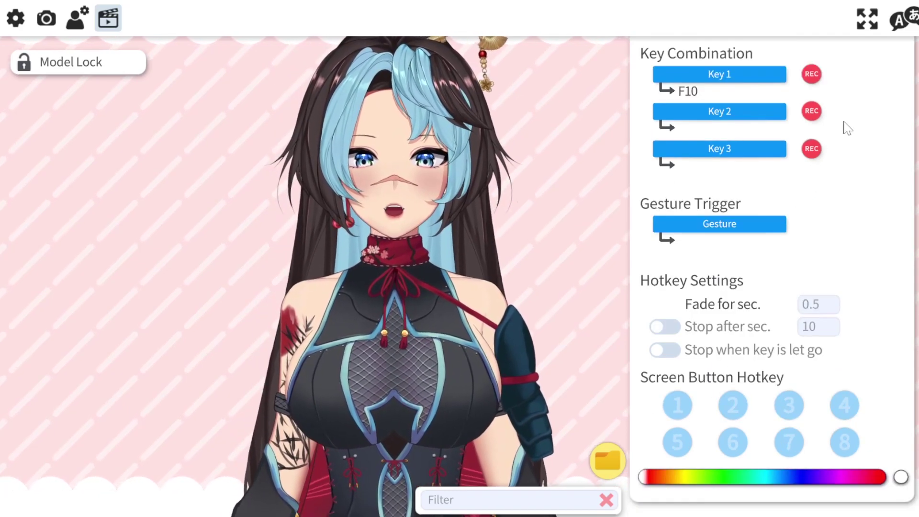
pyautogui.scroll(-2, 773, 277)
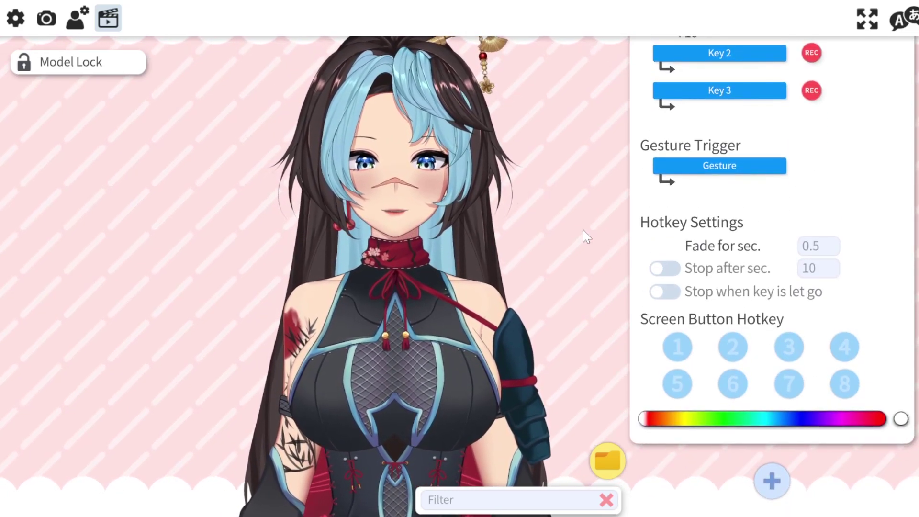
pyautogui.click(808, 246)
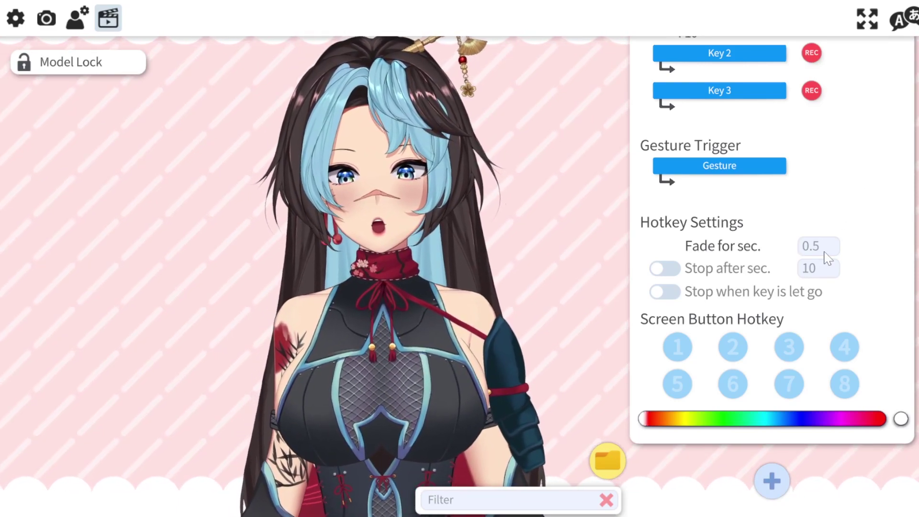
pyautogui.click(771, 481)
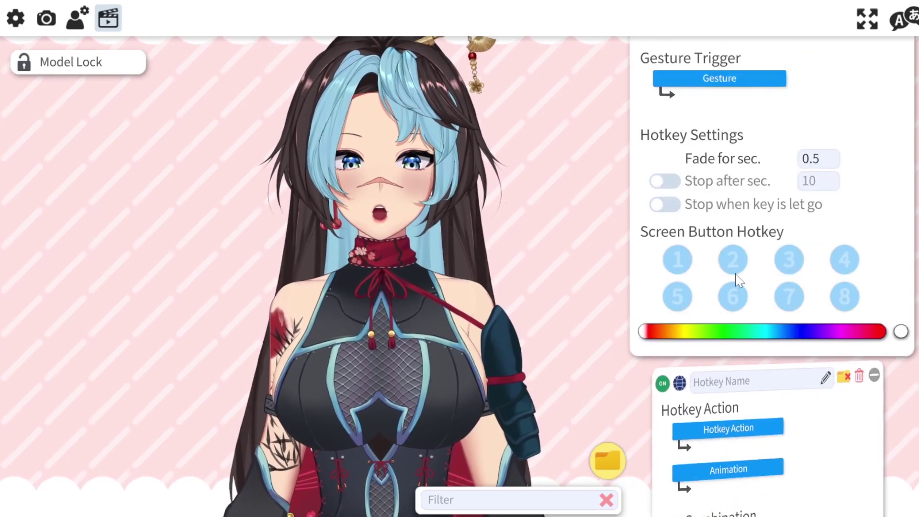
pyautogui.click(715, 340)
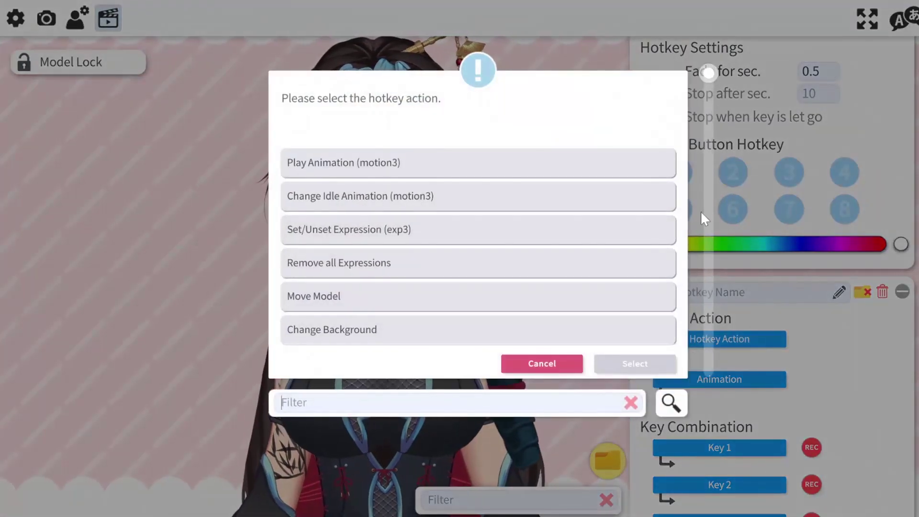
# Set the hotkey to Set/Unset Expression and assign the sparks.exp3.json expression.
pyautogui.click(378, 232)
pyautogui.click(650, 370)
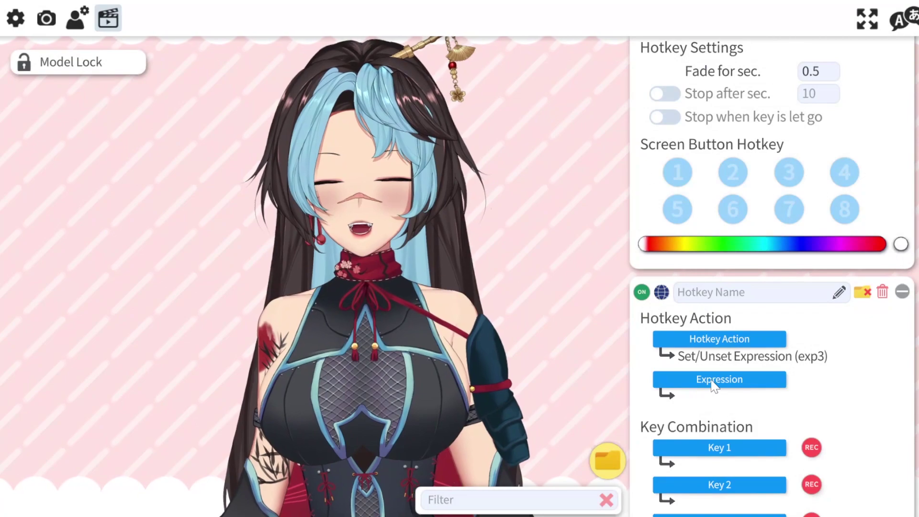
pyautogui.click(713, 380)
pyautogui.scroll(-5, 431, 252)
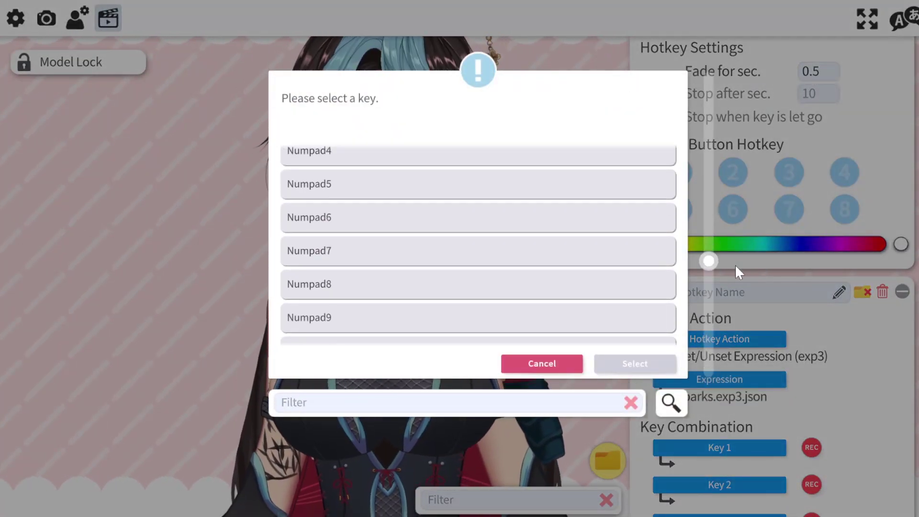
pyautogui.scroll(-15, 402, 249)
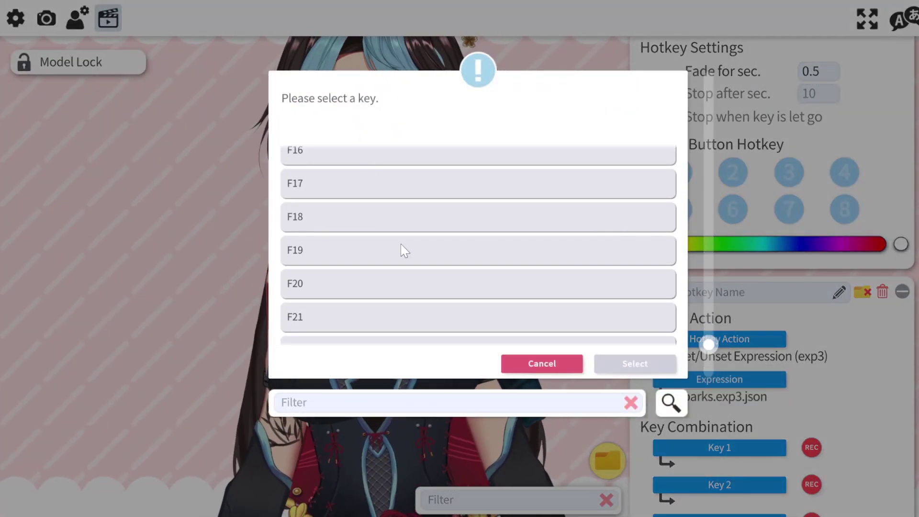
pyautogui.scroll(5, 378, 225)
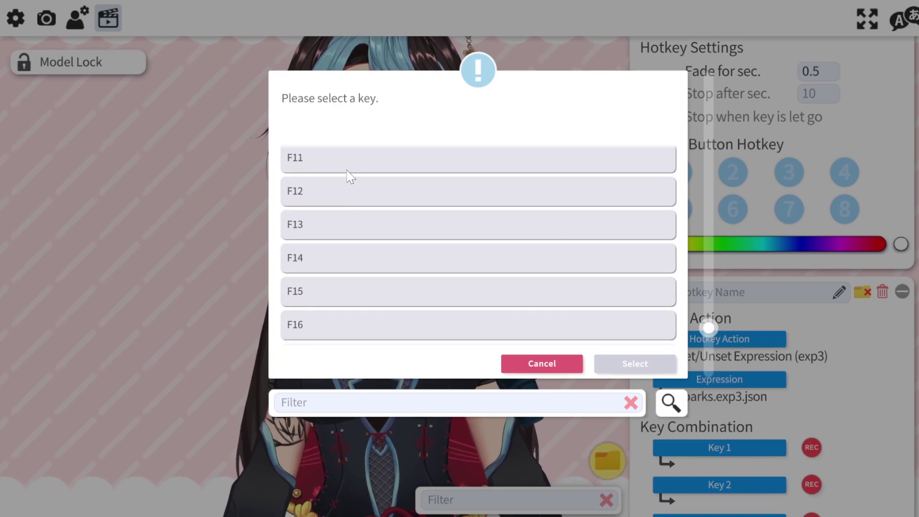
# Bind the sparks hotkey to F11 and add another blank hotkey entry.
pyautogui.click(348, 167)
pyautogui.click(634, 364)
pyautogui.scroll(-10, 768, 322)
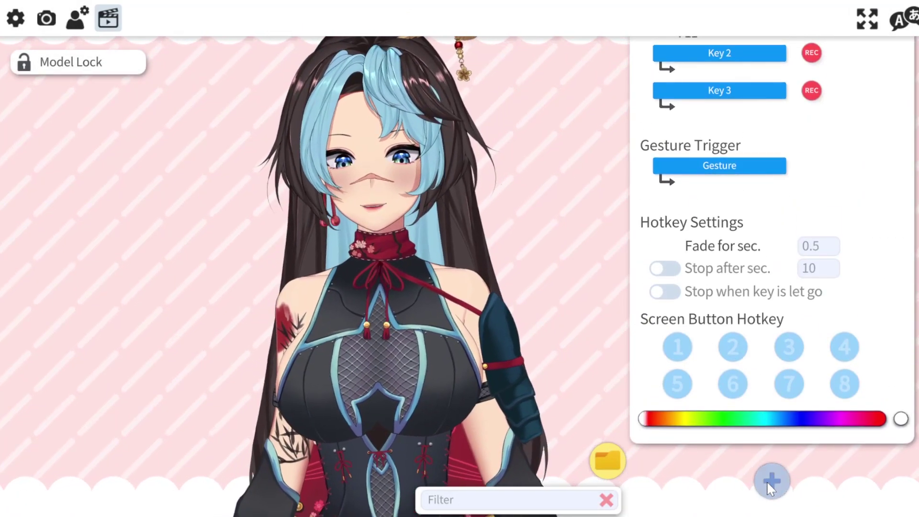
pyautogui.click(766, 480)
# Set the newest hotkey's action to Remove all Expressions, abandoning an initial Play Animation choice.
pyautogui.scroll(-3, 760, 317)
pyautogui.scroll(-3, 756, 306)
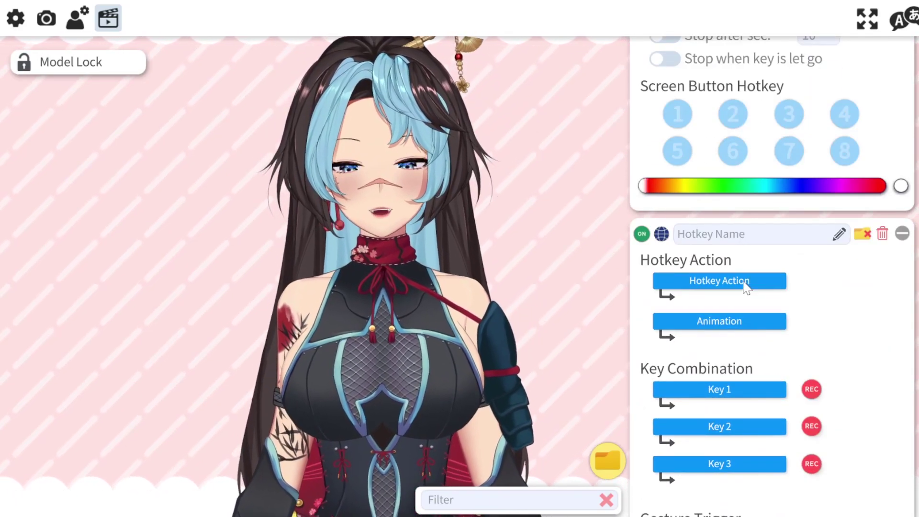
pyautogui.click(746, 284)
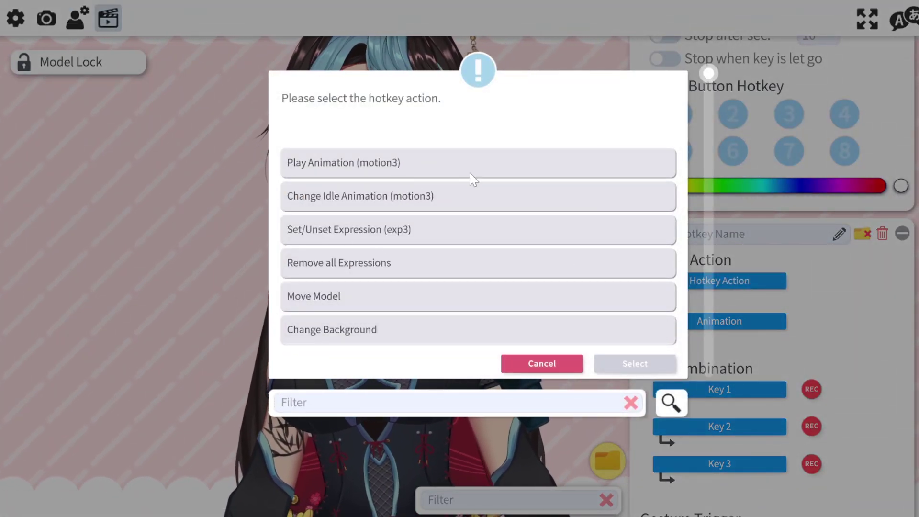
pyautogui.click(498, 163)
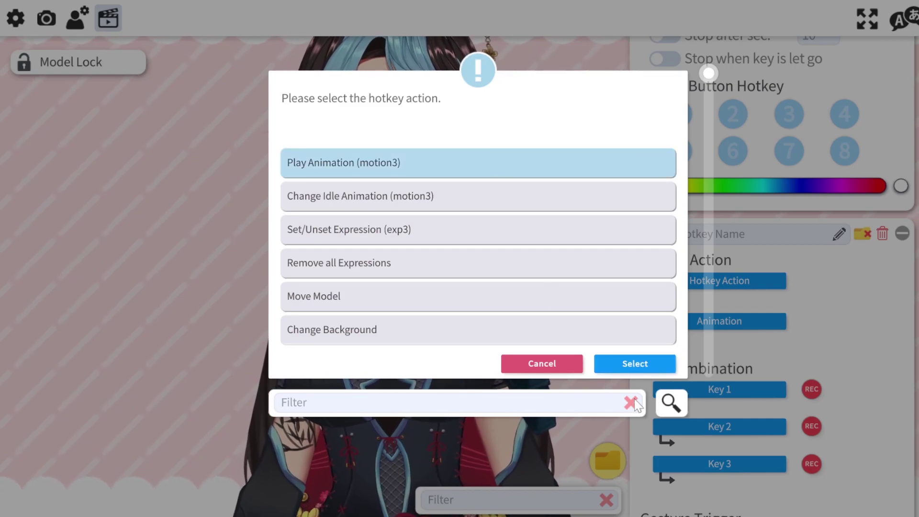
pyautogui.click(635, 364)
pyautogui.click(739, 325)
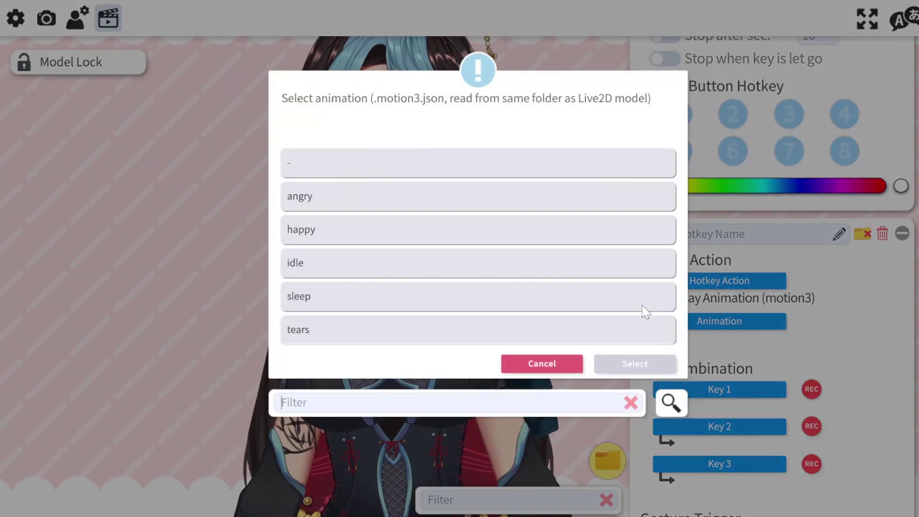
pyautogui.click(546, 364)
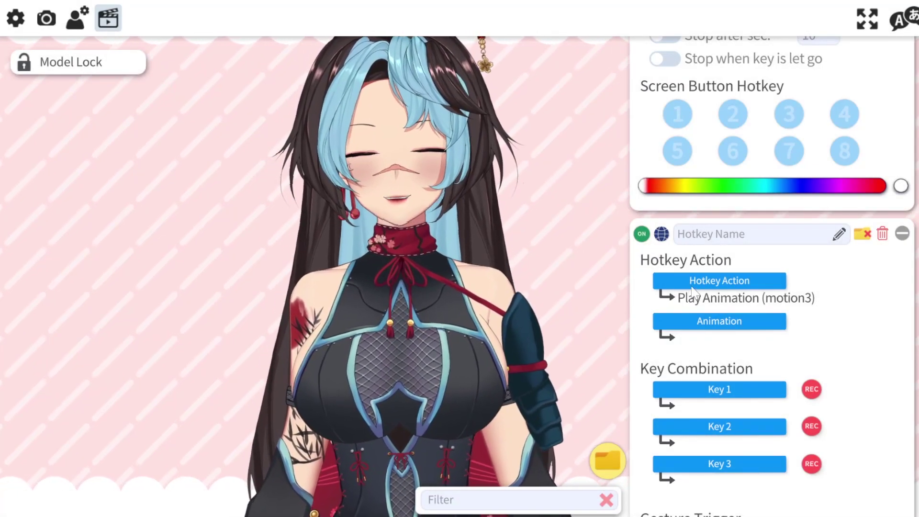
pyautogui.click(727, 279)
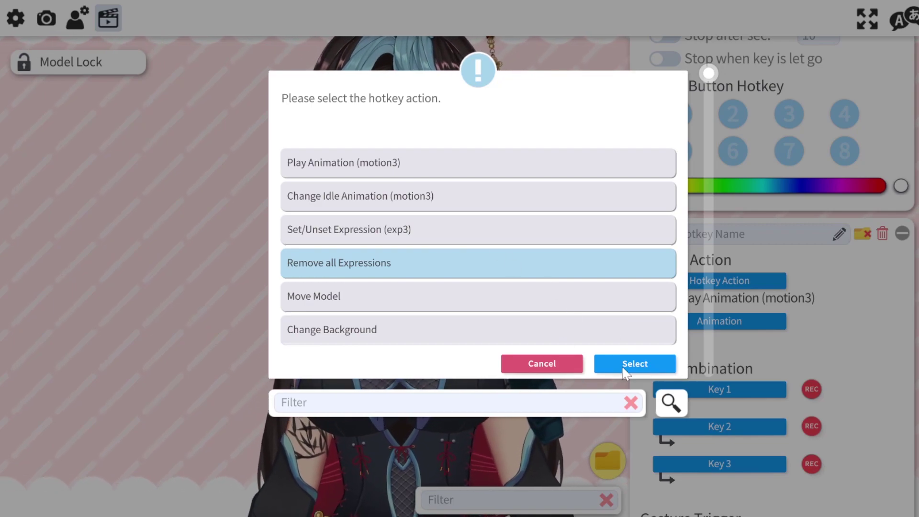
pyautogui.click(624, 364)
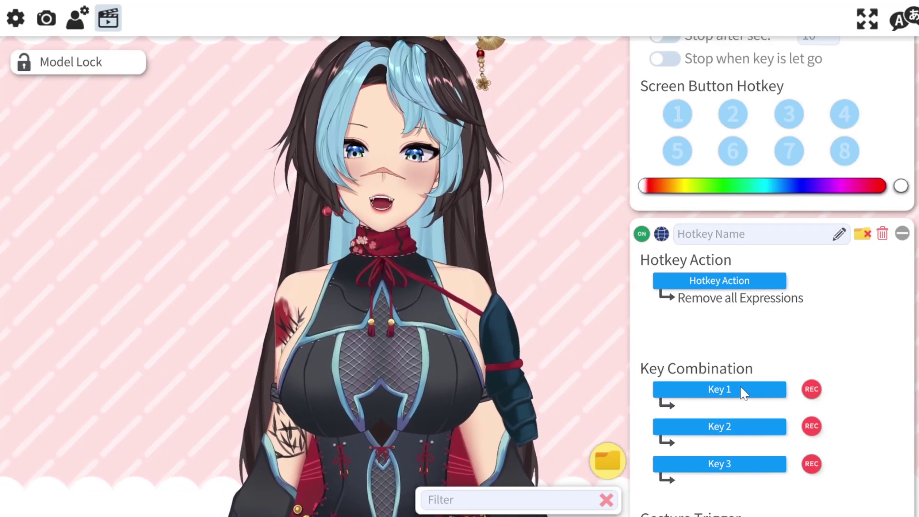
pyautogui.click(742, 391)
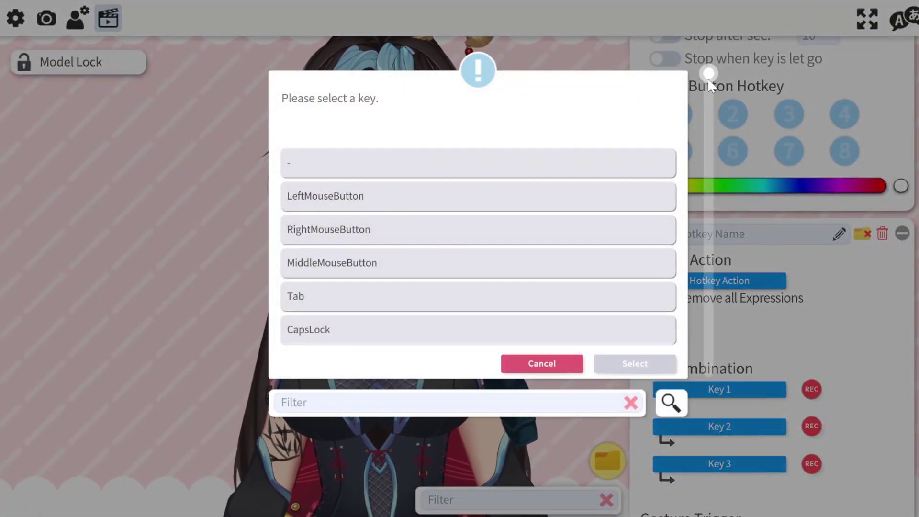
# Bind the Remove all Expressions hotkey to Tab as Key 1 and CapsLock as Key 2.
pyautogui.moveTo(709, 80); pyautogui.dragTo(710, 117)
pyautogui.scroll(4, 447, 231)
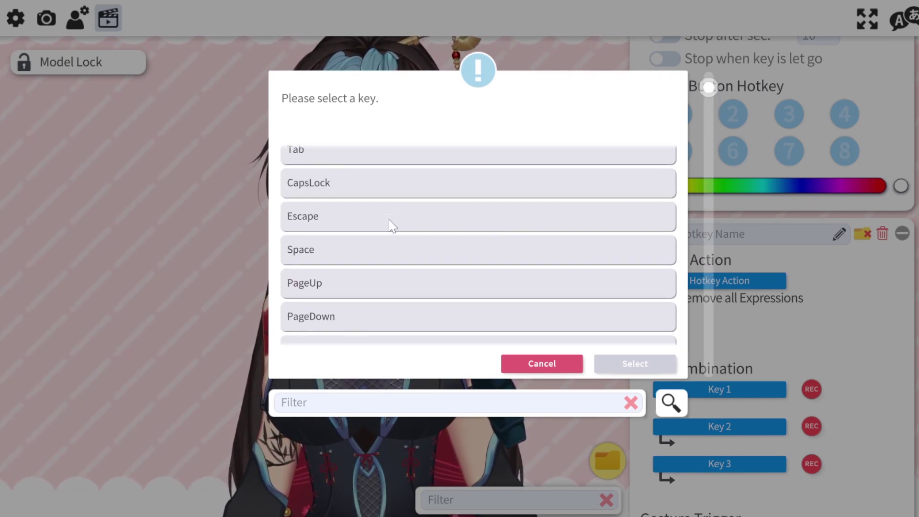
pyautogui.scroll(3, 391, 224)
pyautogui.click(400, 240)
pyautogui.click(633, 365)
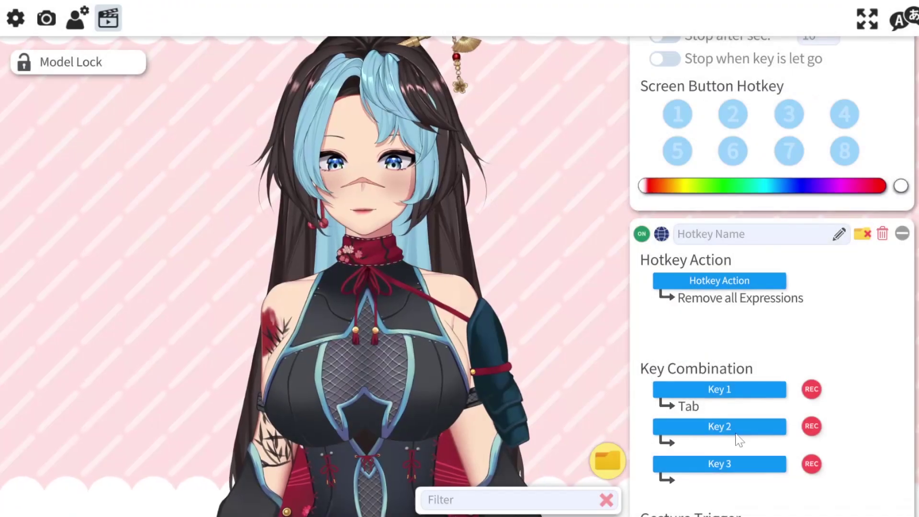
pyautogui.click(736, 427)
pyautogui.click(475, 336)
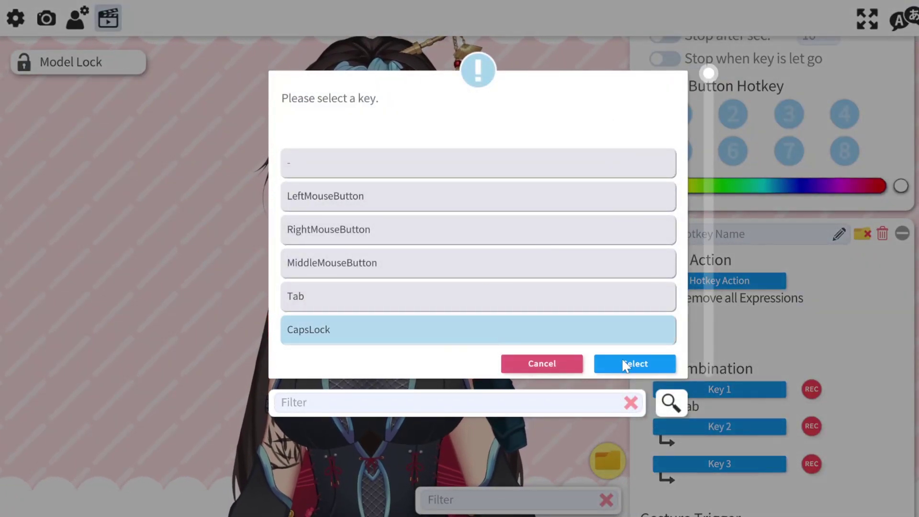
pyautogui.click(622, 363)
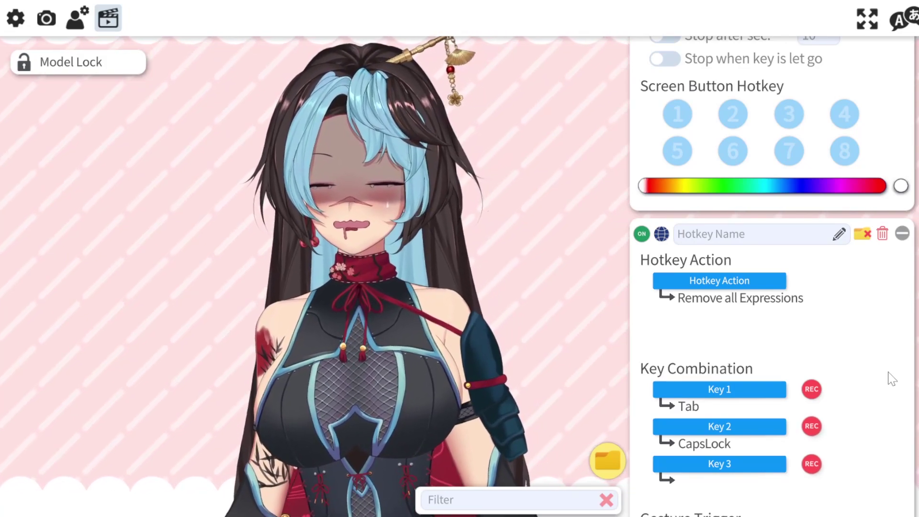
# Test that Tab+CapsLock clears the avatar's expression.
pyautogui.hotkey('Tab', 'capslock')
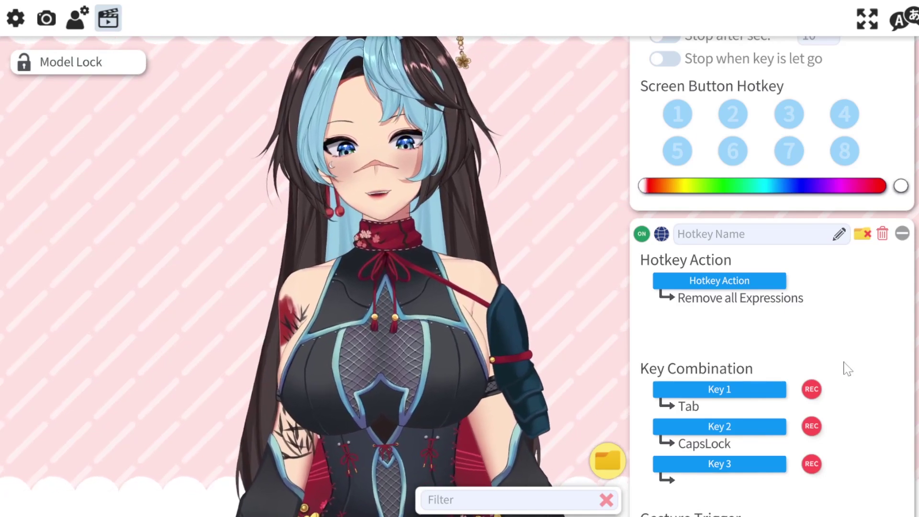
pyautogui.scroll(-6, 845, 369)
pyautogui.scroll(-1, 773, 426)
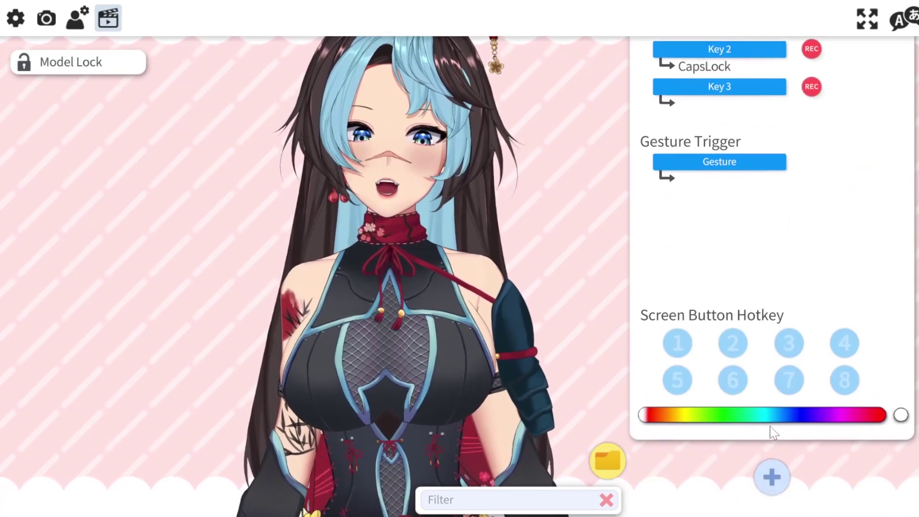
# Add one more hotkey entry, browse its action list, and close it without choosing an action.
pyautogui.click(771, 476)
pyautogui.scroll(-3, 768, 423)
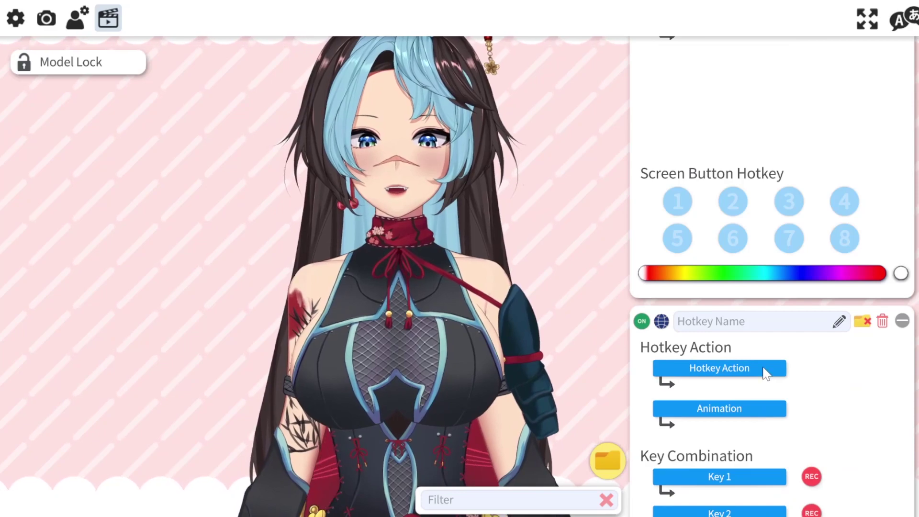
pyautogui.click(762, 372)
pyautogui.scroll(-4, 421, 249)
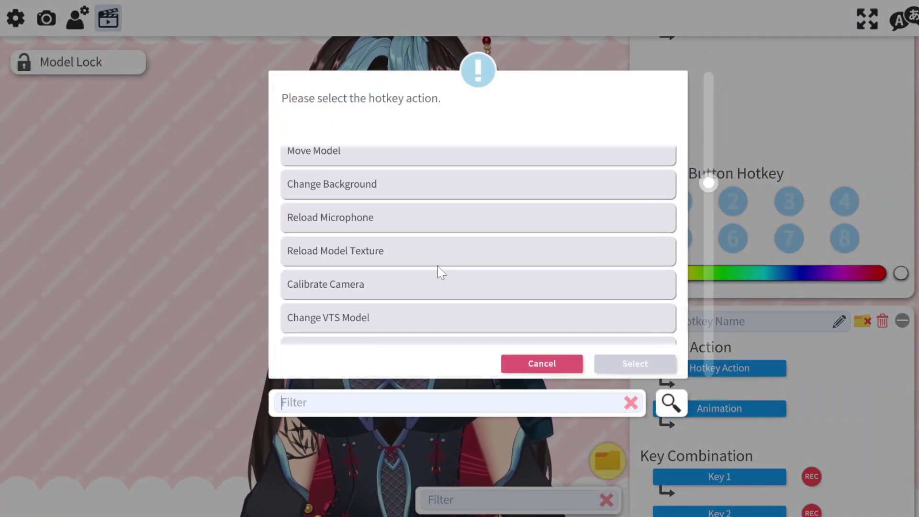
pyautogui.scroll(3, 436, 266)
pyautogui.scroll(-2, 440, 253)
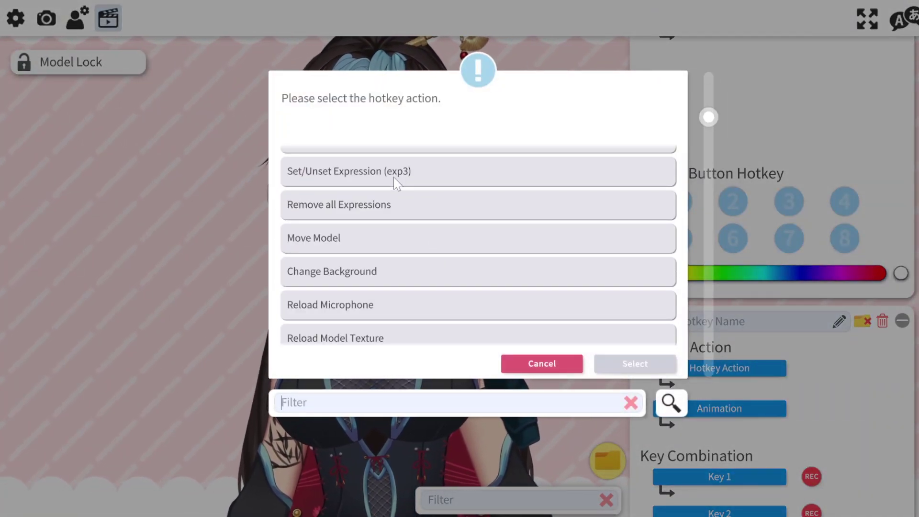
pyautogui.scroll(-2, 481, 293)
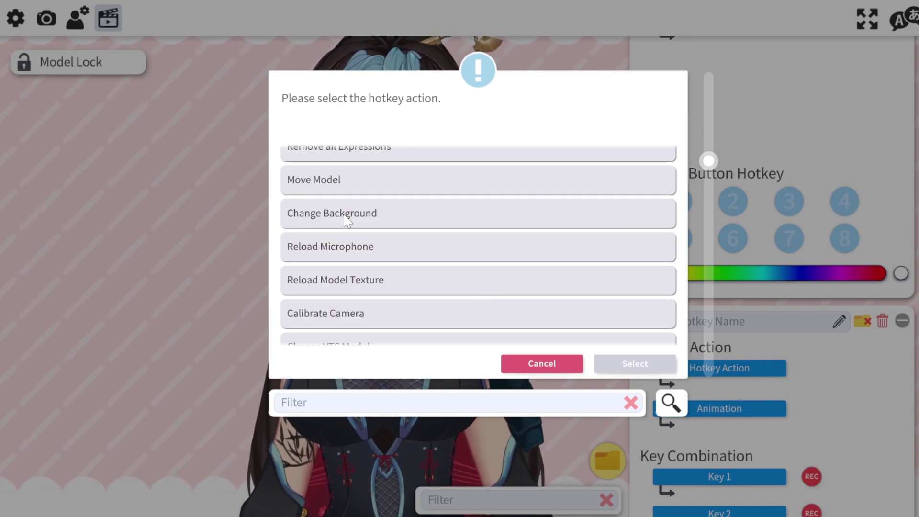
pyautogui.scroll(-5, 500, 222)
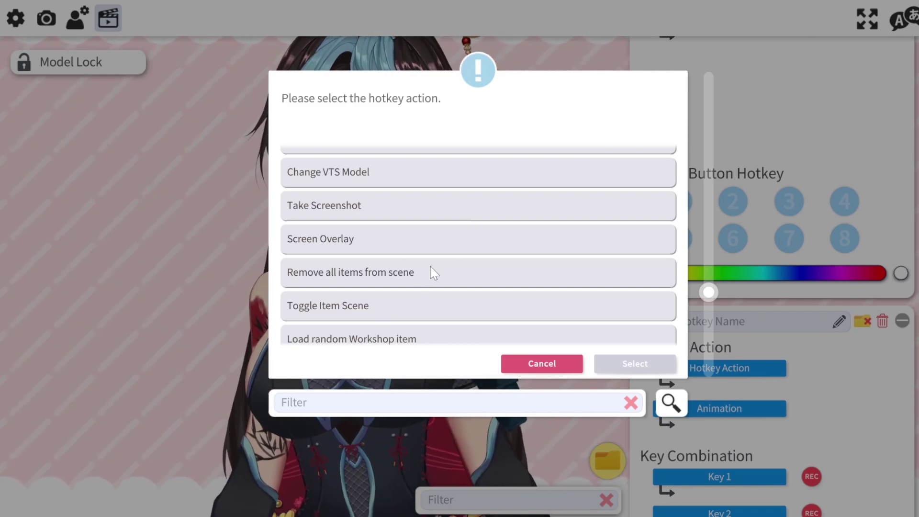
pyautogui.scroll(-1, 471, 257)
pyautogui.scroll(-2, 402, 303)
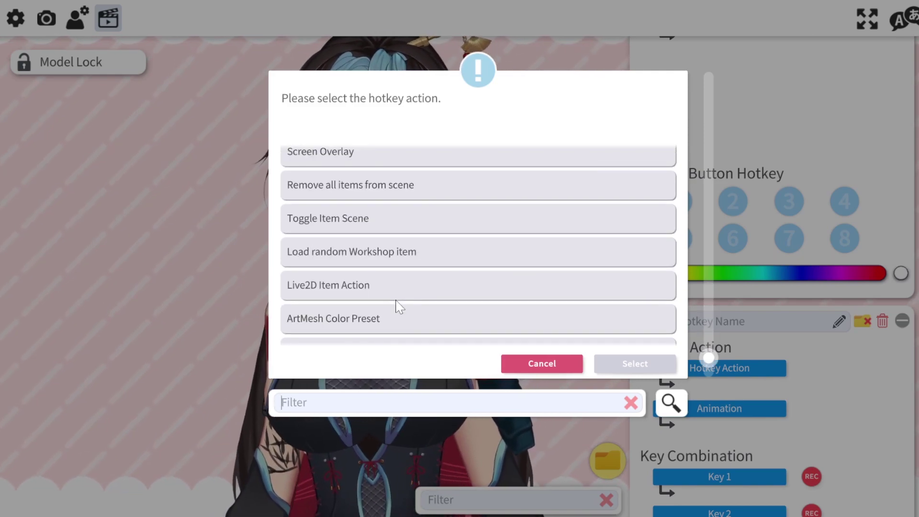
pyautogui.scroll(4, 432, 286)
pyautogui.scroll(6, 436, 285)
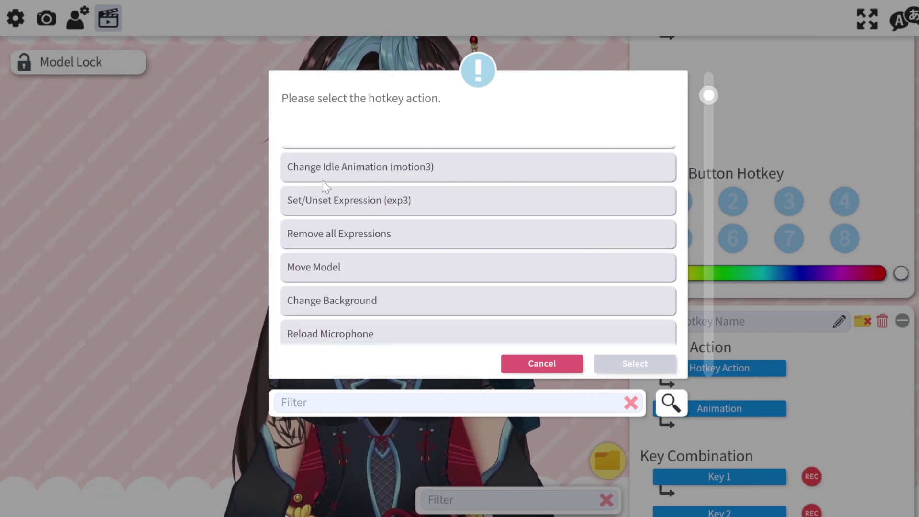
pyautogui.click(555, 368)
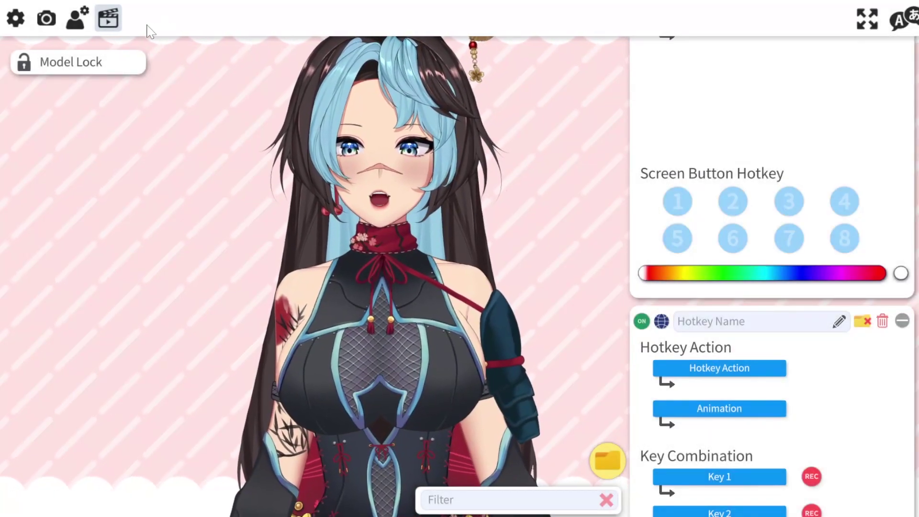
pyautogui.scroll(3, 683, 249)
pyautogui.scroll(-12, 683, 249)
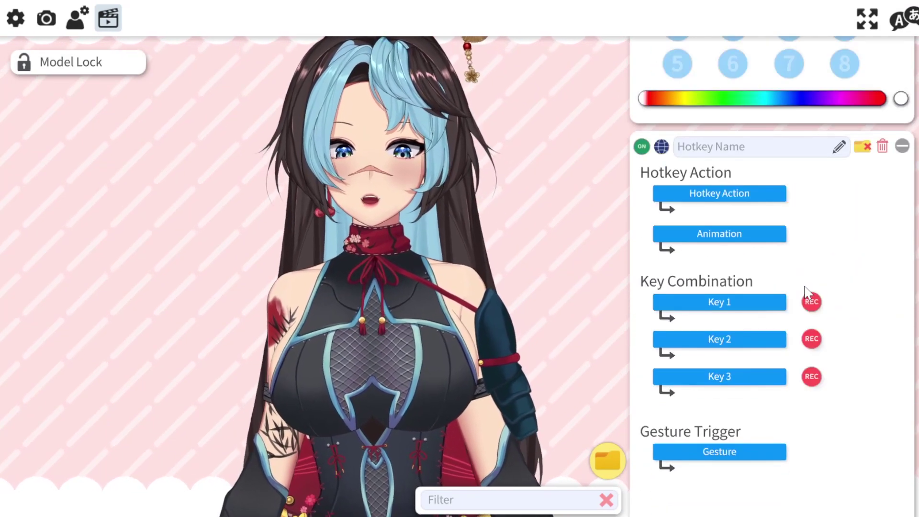